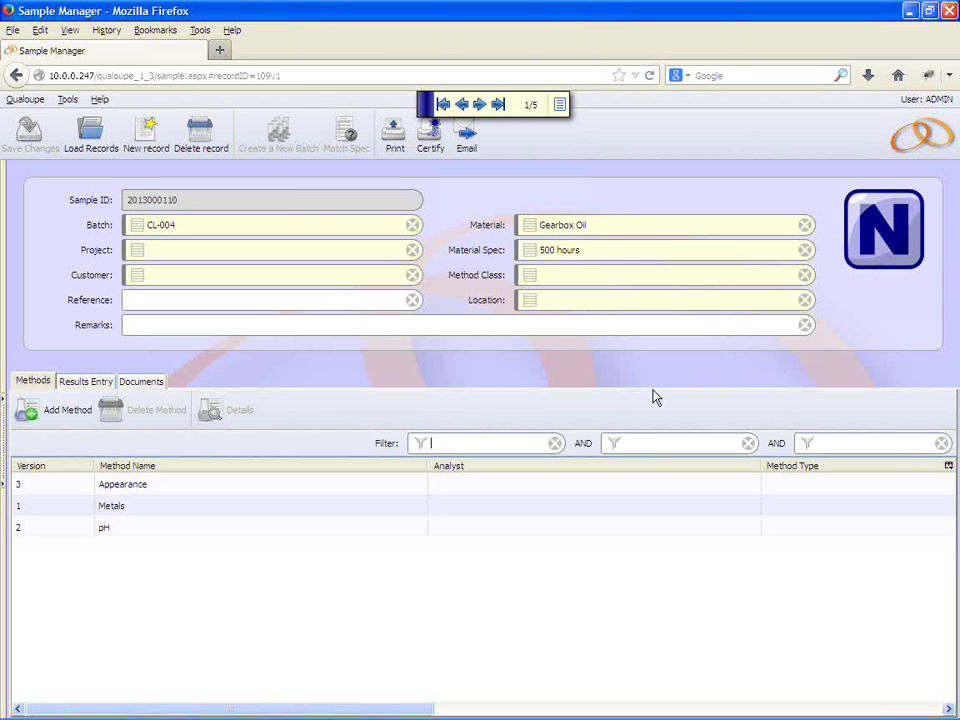
- Bring up the sample's results entry, change the sample status from N to P, and save the record
left_click(97, 385)
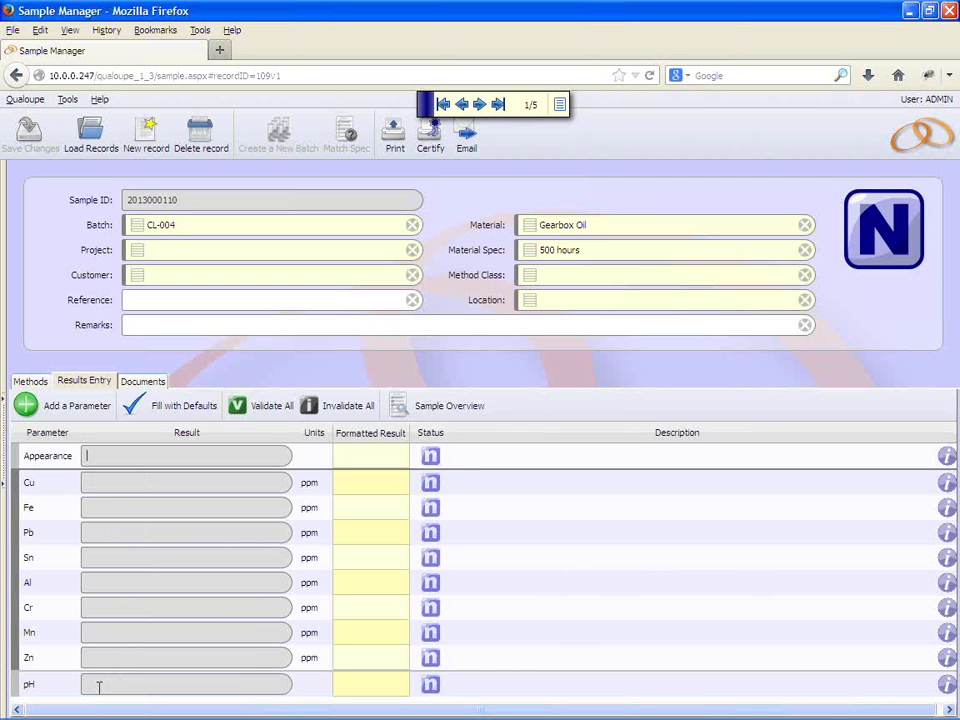
left_click(125, 508)
left_click(858, 250)
left_click(810, 340)
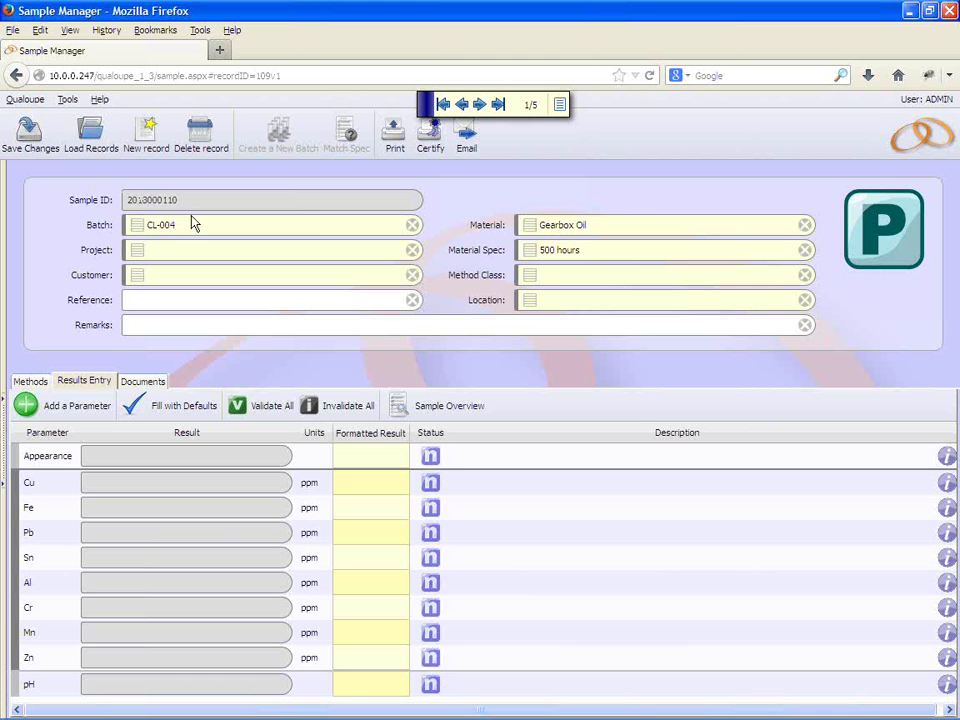
left_click(27, 143)
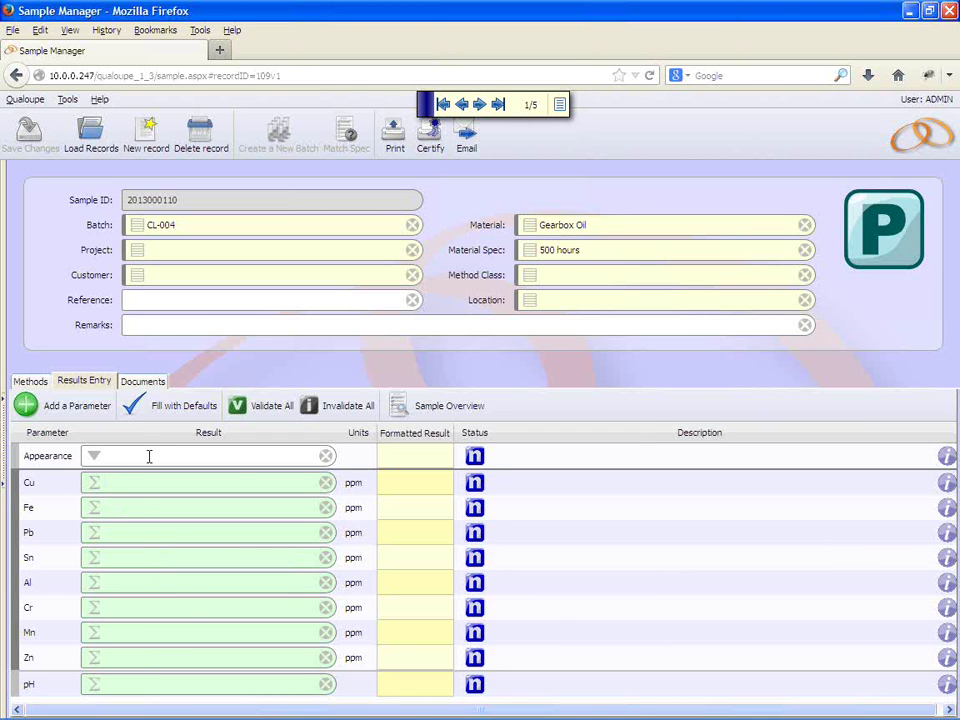
- Enter the results Appearance Conforms, Zn 100 ppm, Mn 100 ppm and Cr 50 ppm, and save the sample
left_click(93, 457)
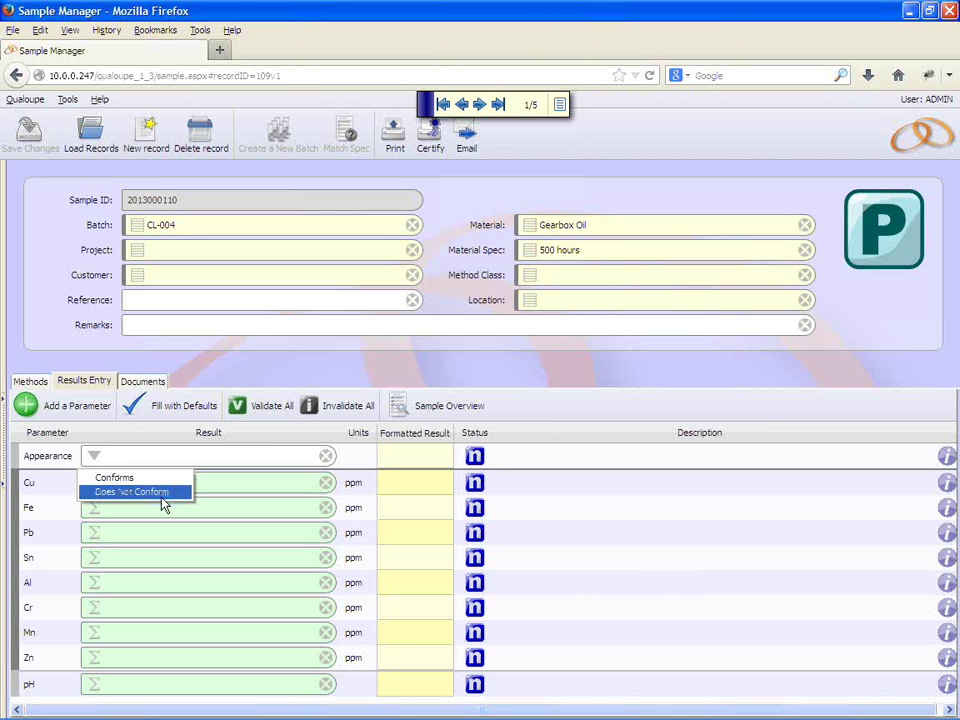
left_click(114, 478)
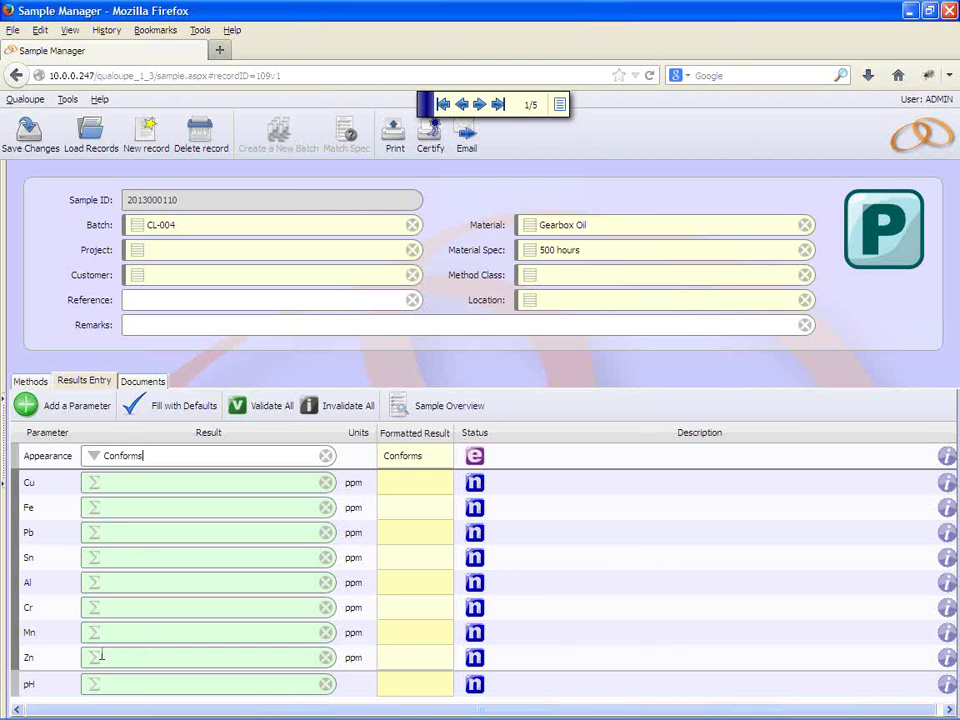
type("100")
left_click(121, 637)
type("100")
left_click(111, 606)
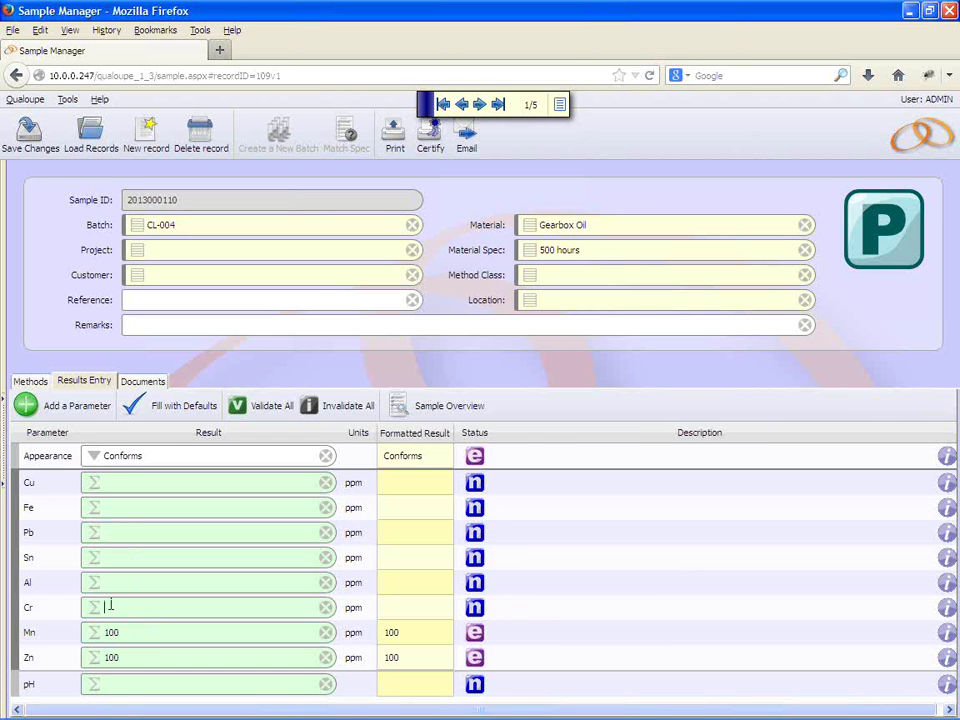
type("50")
left_click(130, 632)
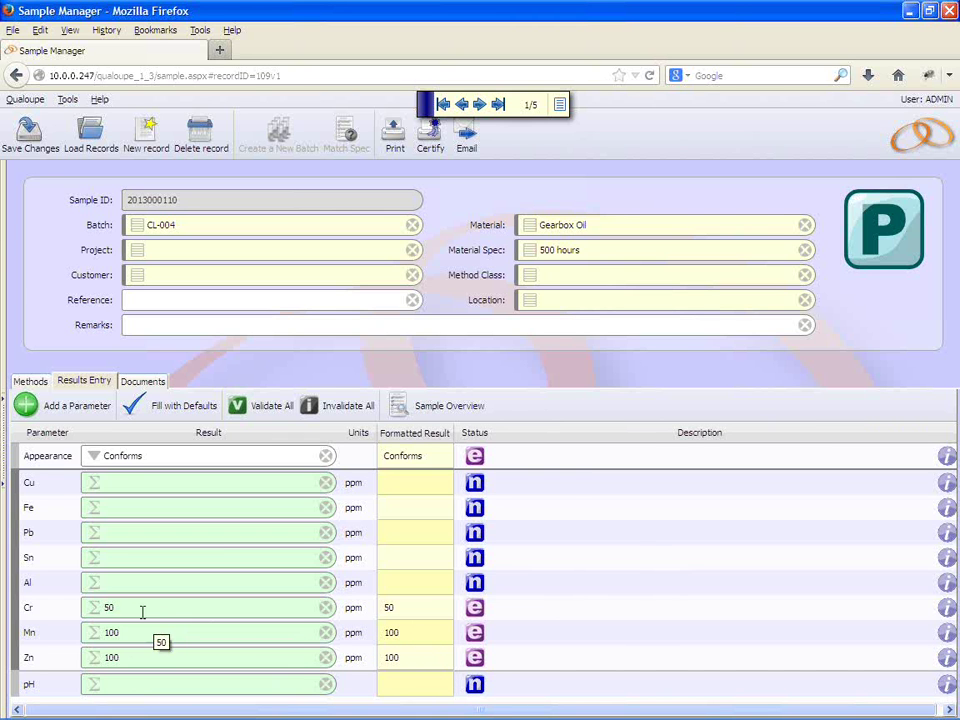
left_click(30, 135)
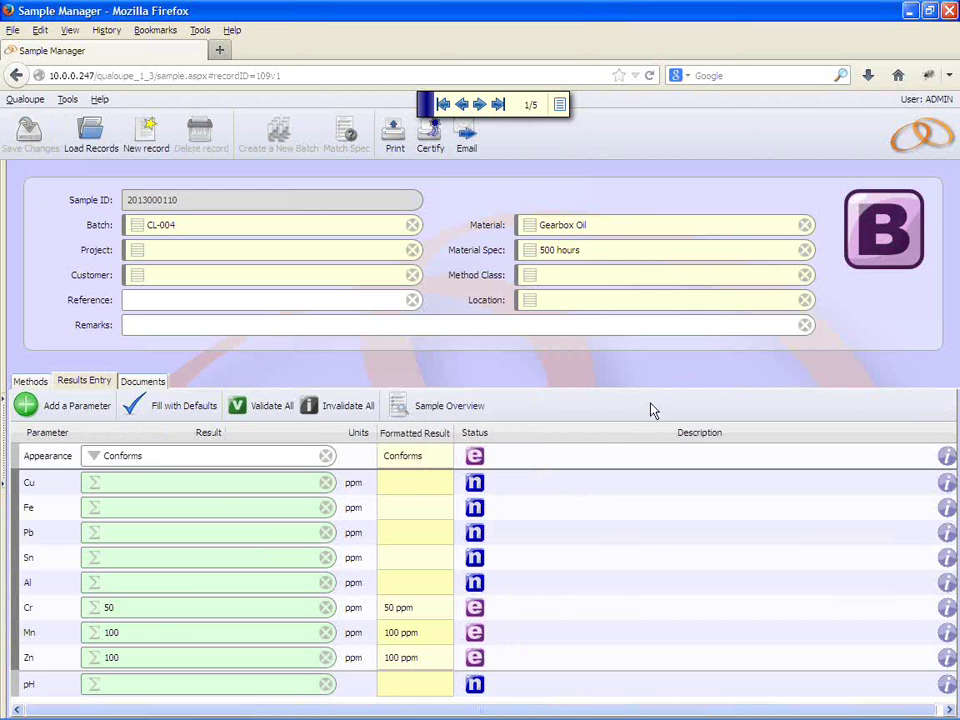
- Check the sample's assigned methods, and enter a Cu result of 400 ppm
mouse_move(855, 258)
left_click(36, 388)
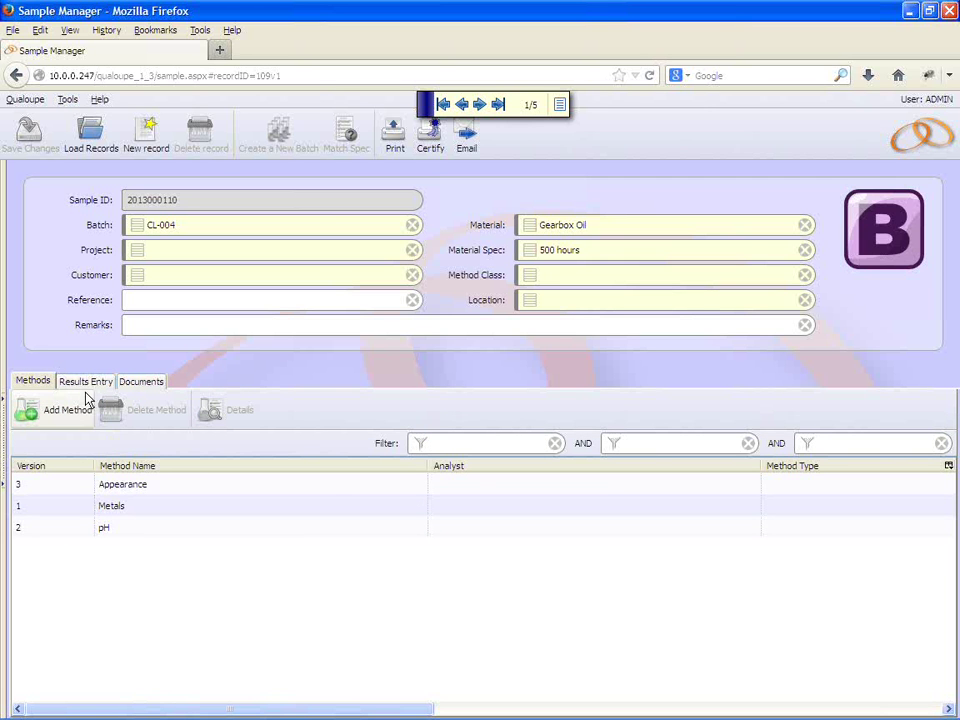
left_click(86, 386)
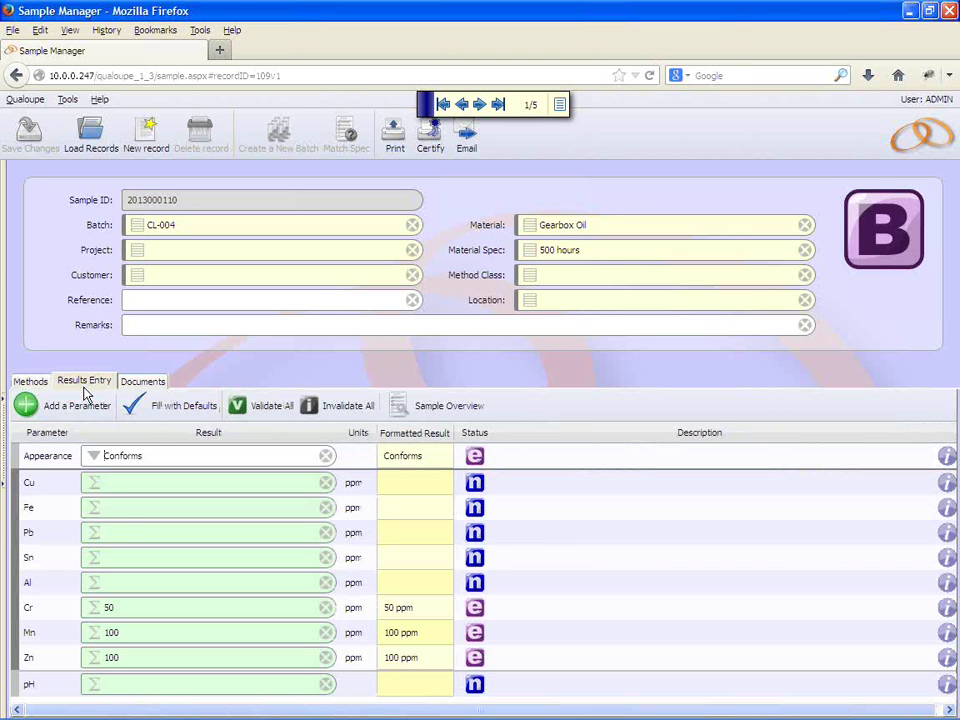
left_click(133, 485)
type("400")
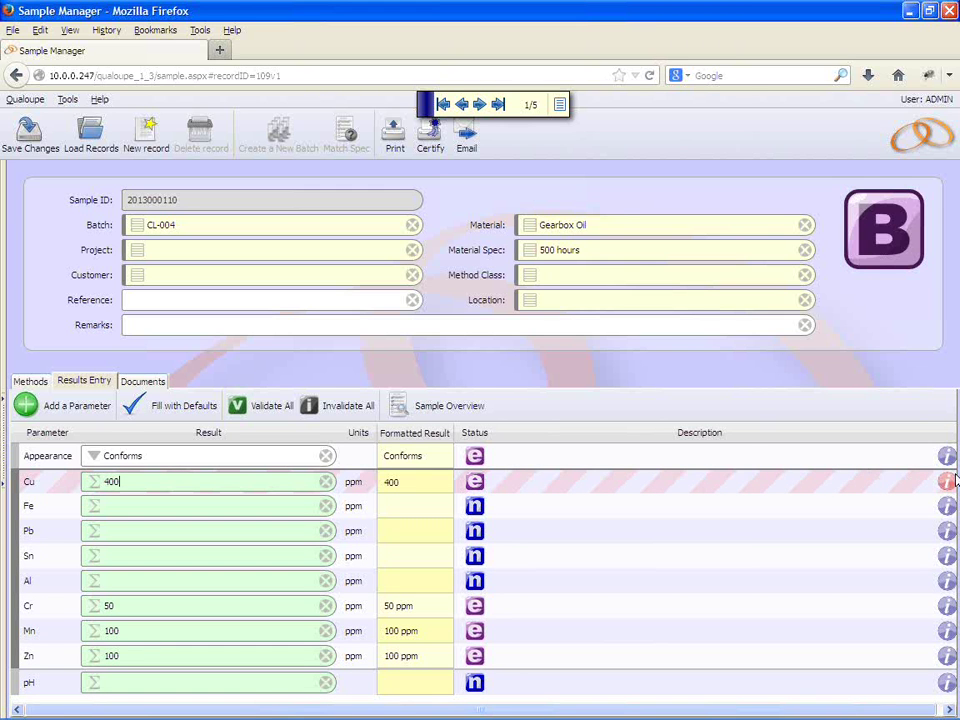
mouse_move(949, 483)
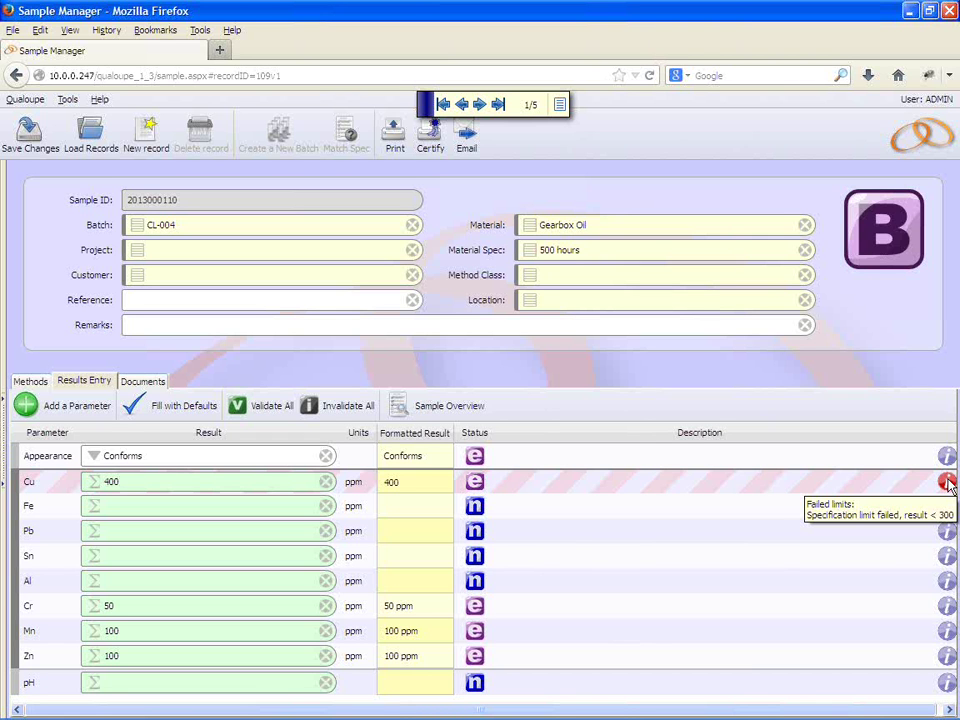
key("ctrl+s")
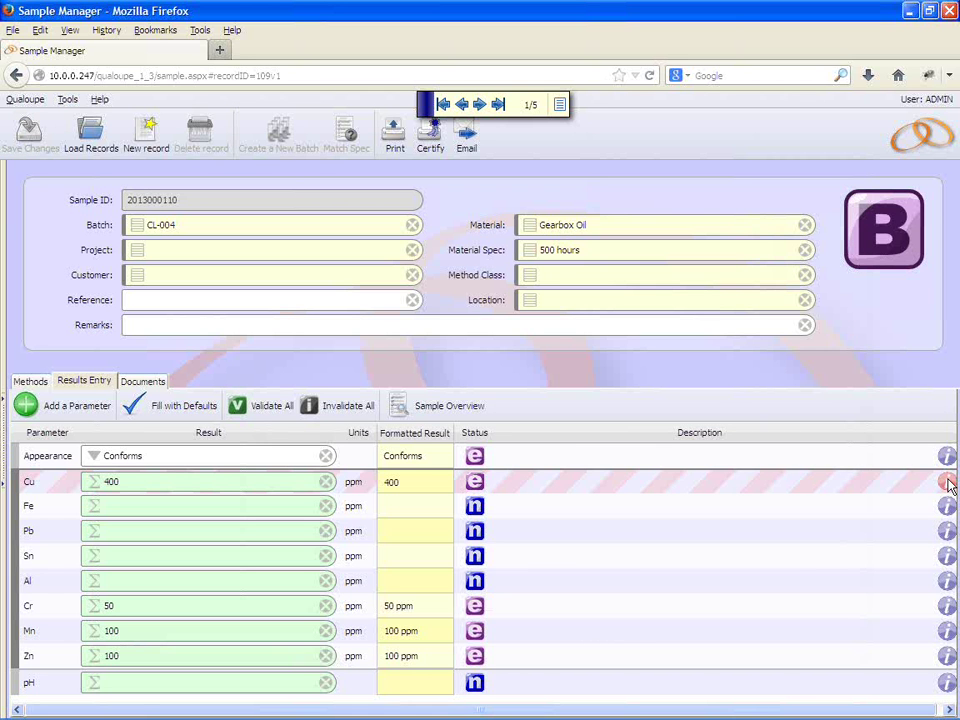
- Review the specification limit in the Cu parameter's details, including its failure columns, and close the details
left_click(948, 483)
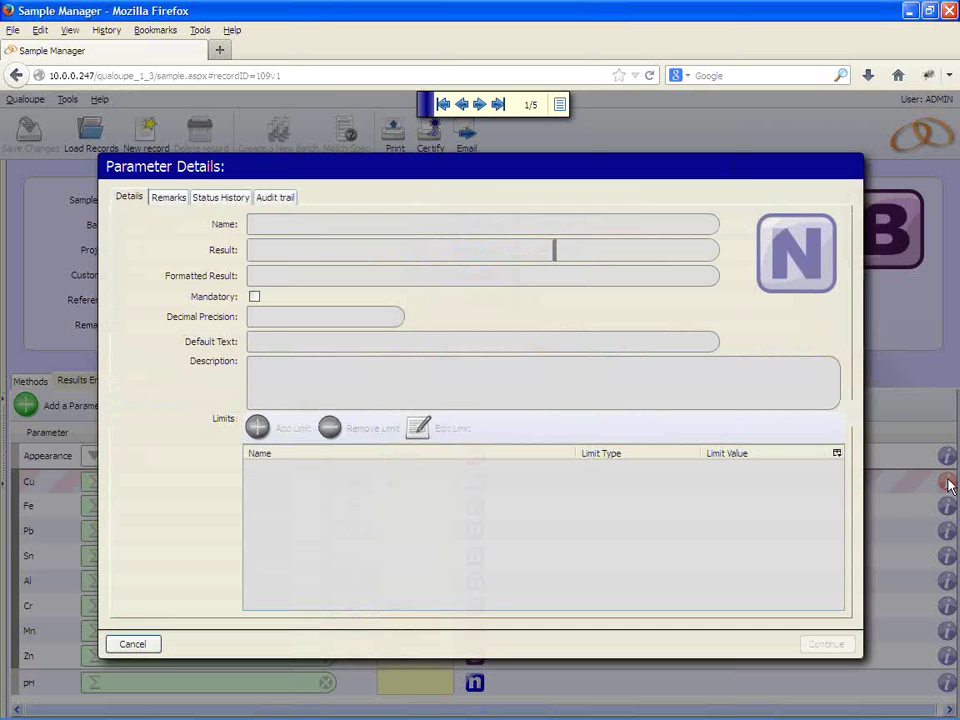
left_click_drag(550, 604, 659, 616)
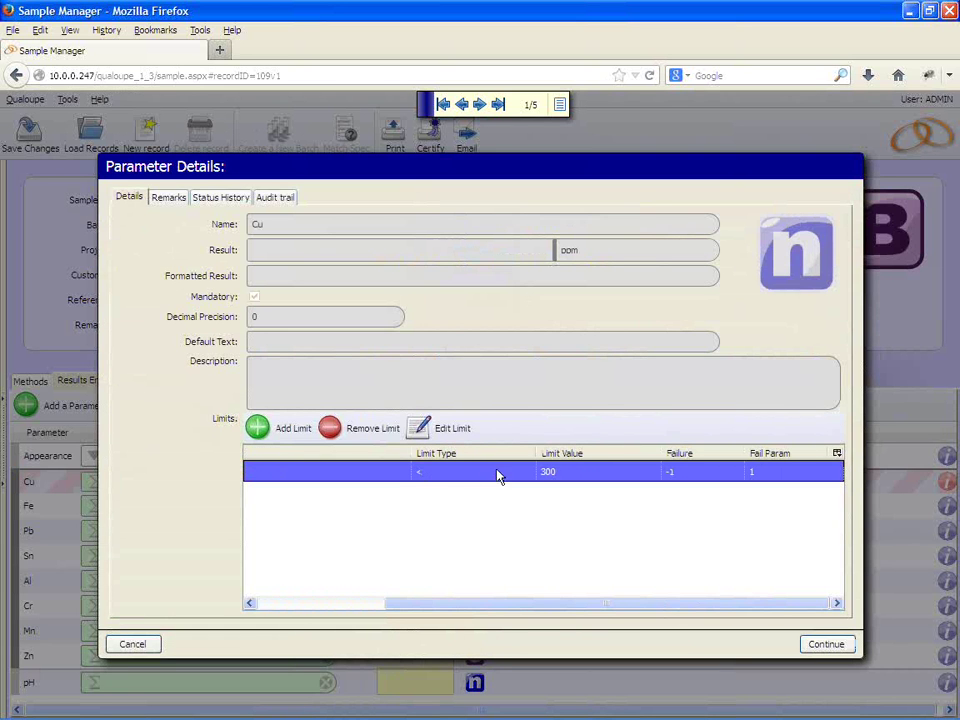
left_click_drag(403, 609, 242, 634)
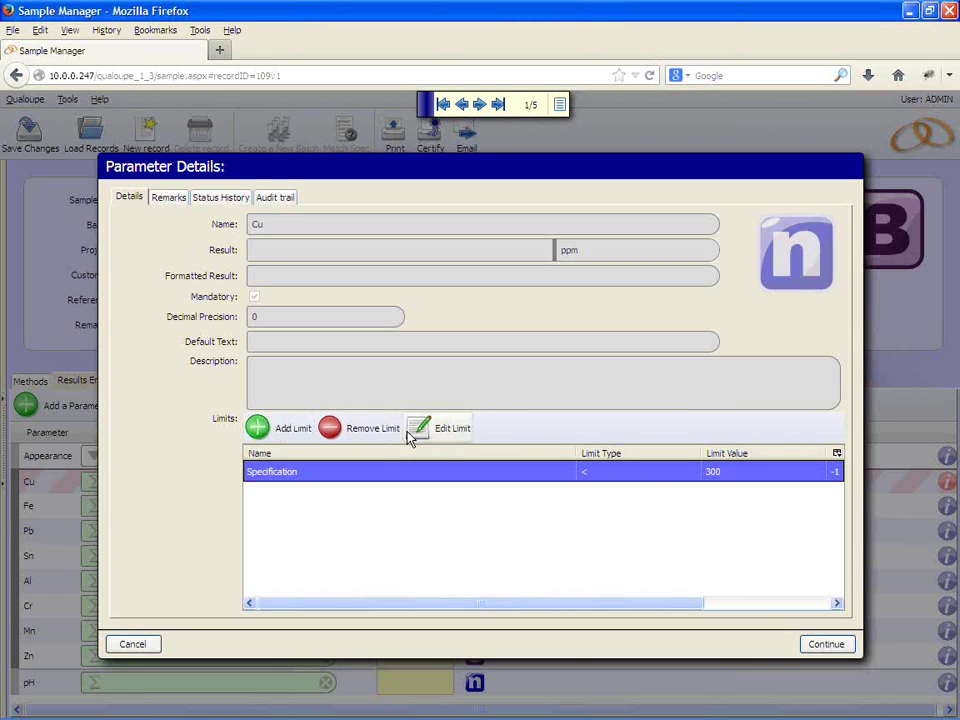
left_click(815, 645)
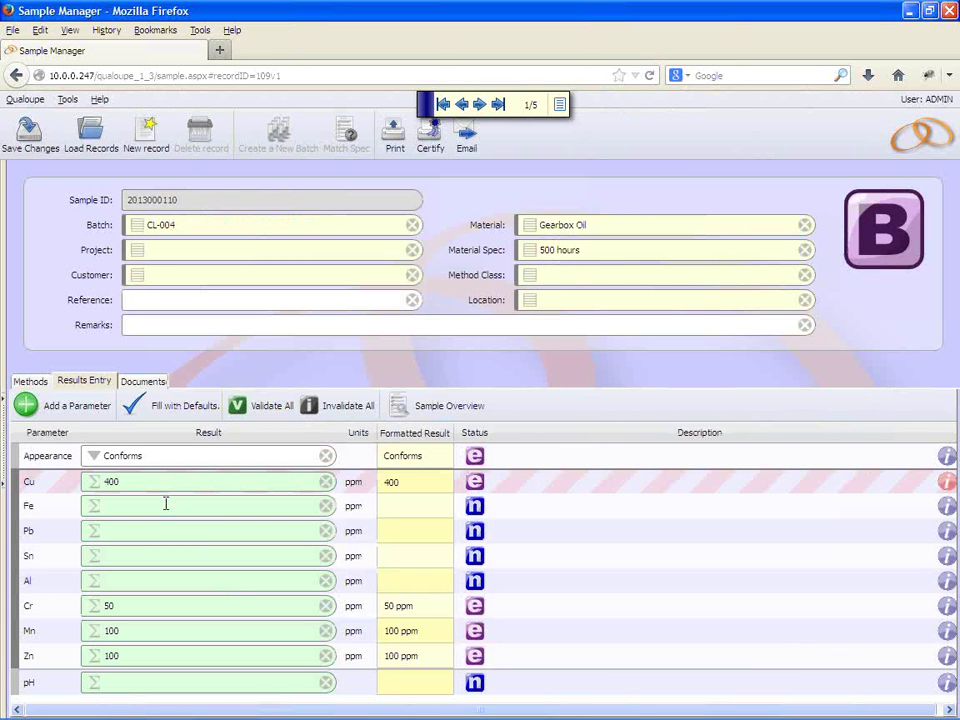
- Enter the results Fe 200, Pb 542, Sn 100 and Al 23 ppm, and save the sample
left_click(166, 504)
type("200")
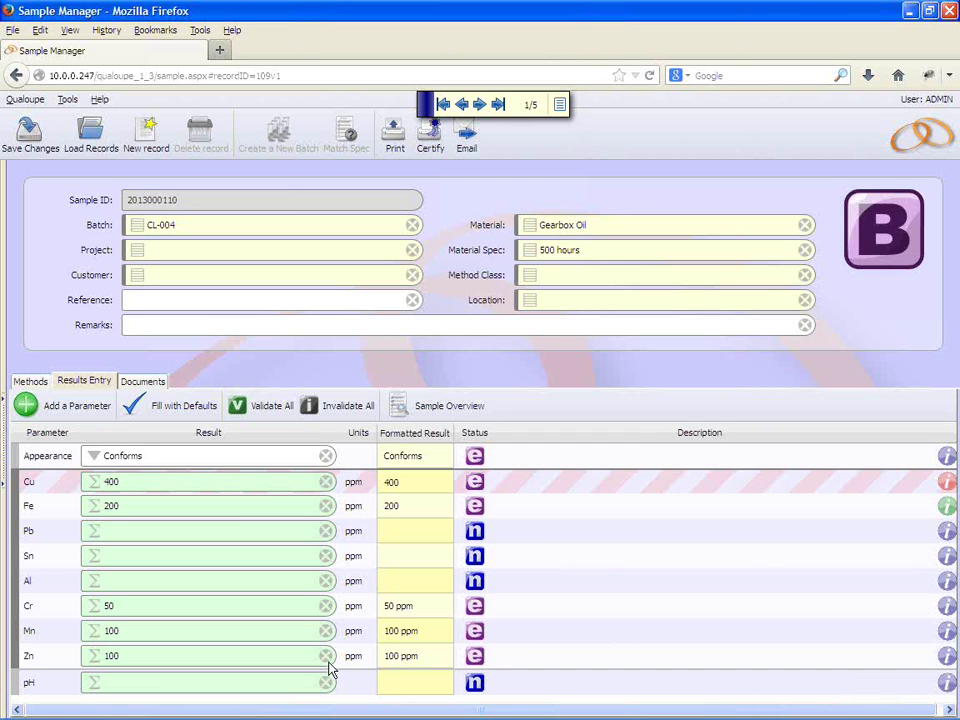
left_click(120, 529)
type("542")
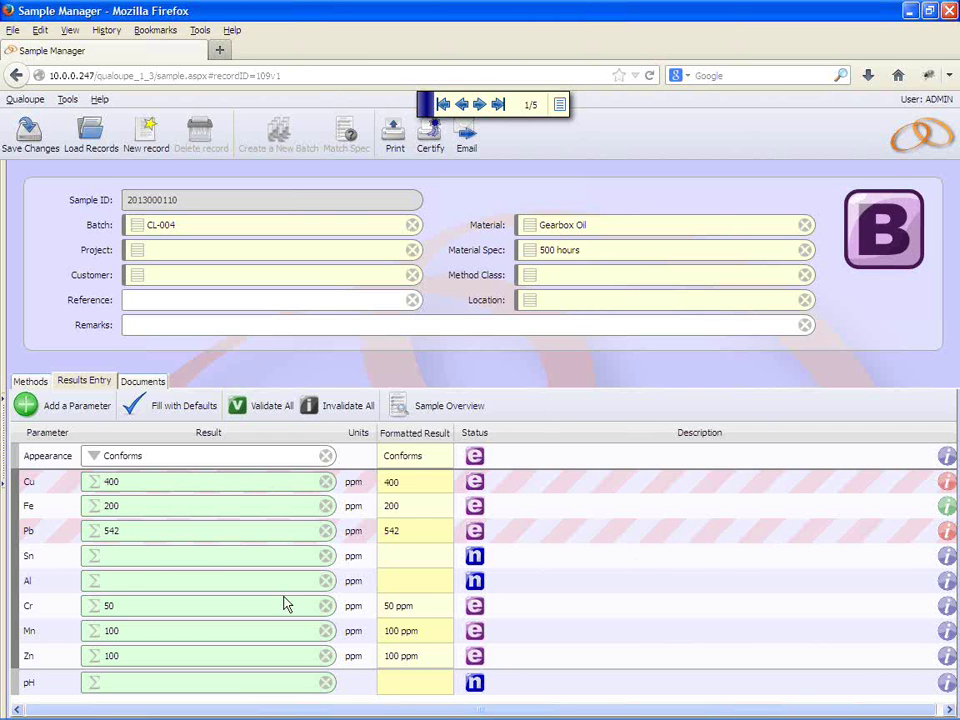
left_click(172, 556)
type("100")
left_click(107, 581)
type("23")
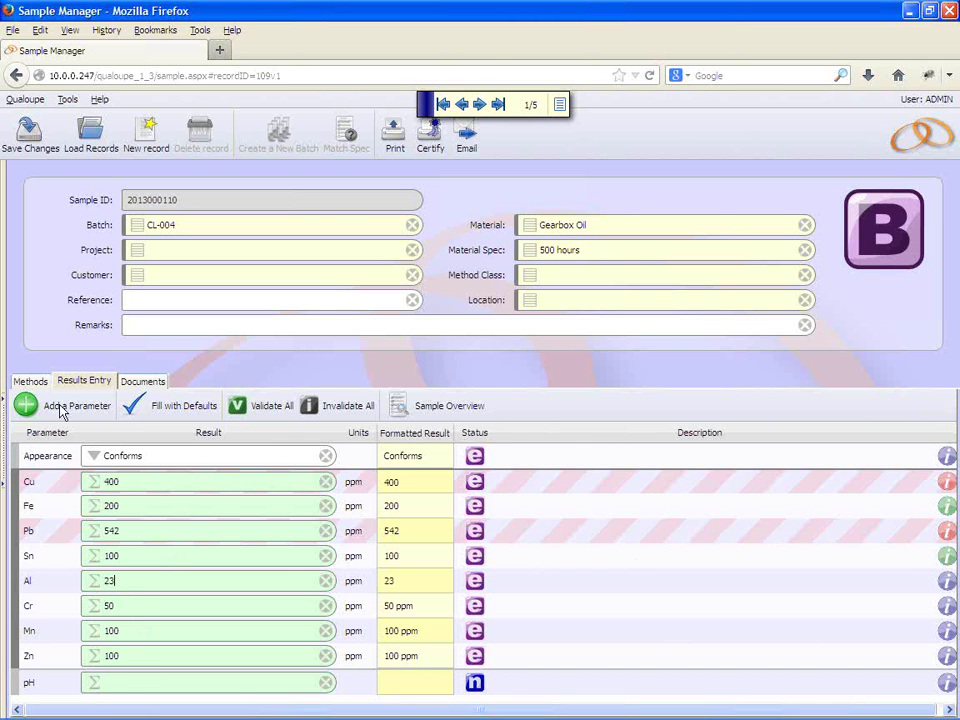
left_click(30, 130)
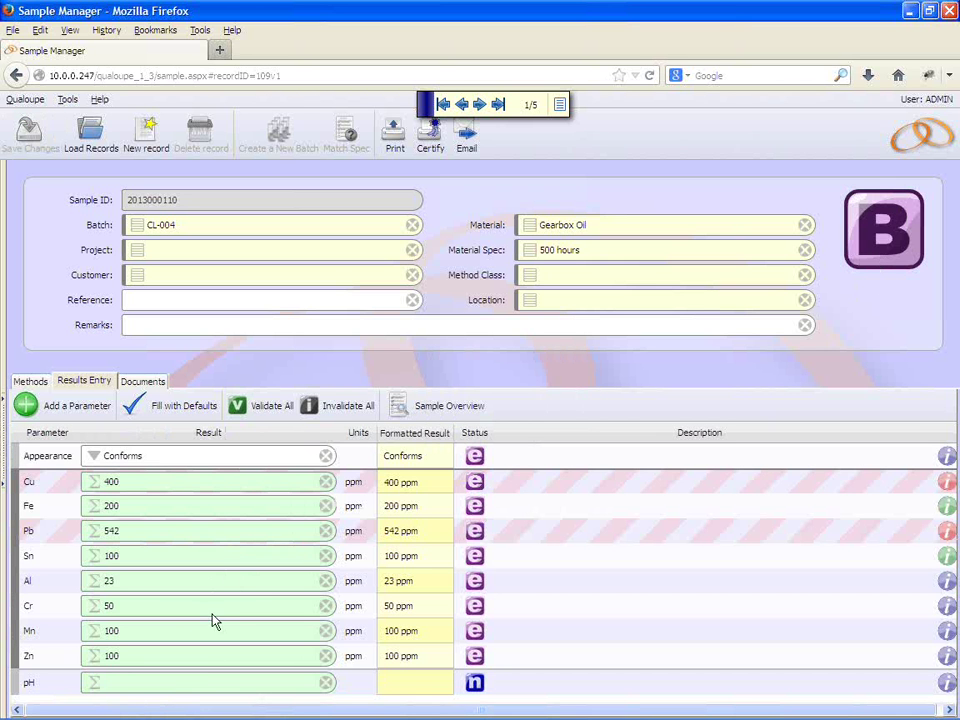
- Enter a pH result of 11, check the detection limits in the parameter details, and save the sample
left_click(116, 685)
type("11")
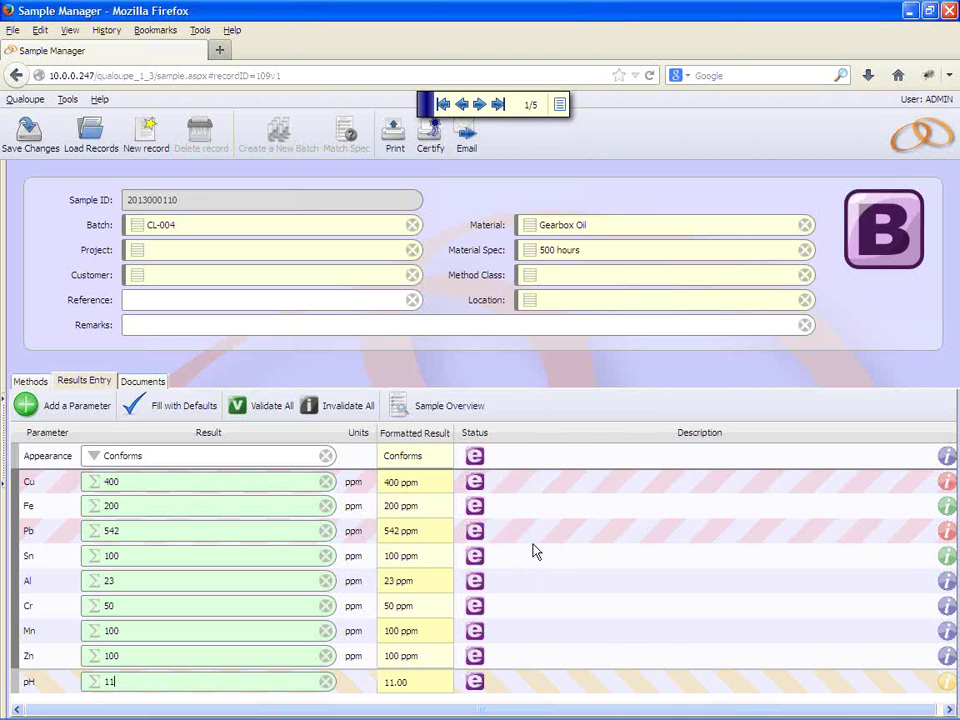
left_click(946, 683)
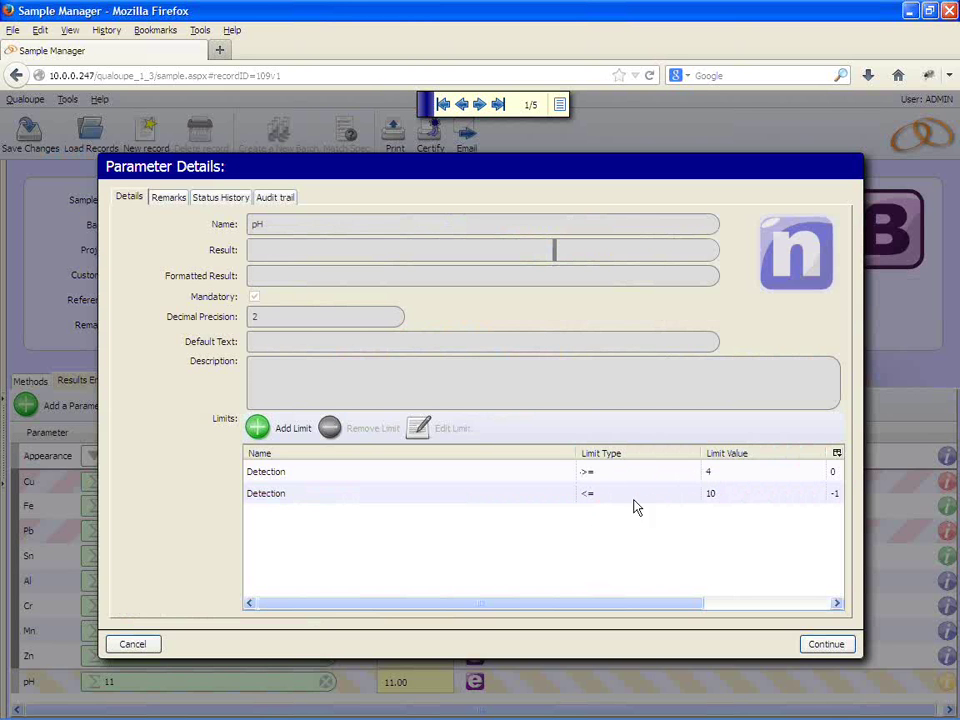
left_click(829, 644)
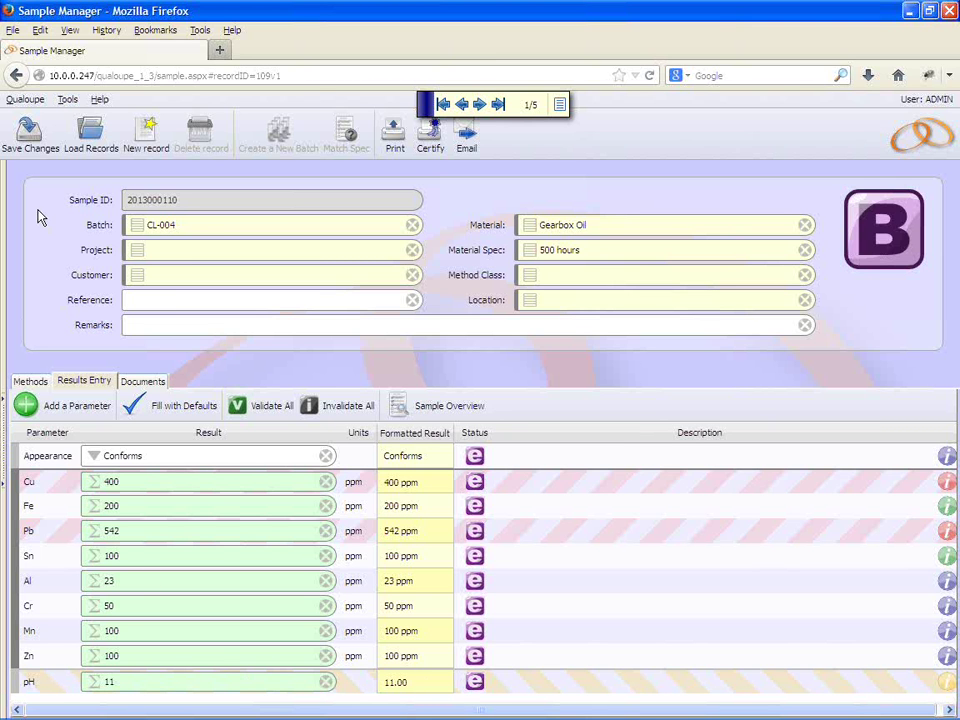
left_click(40, 146)
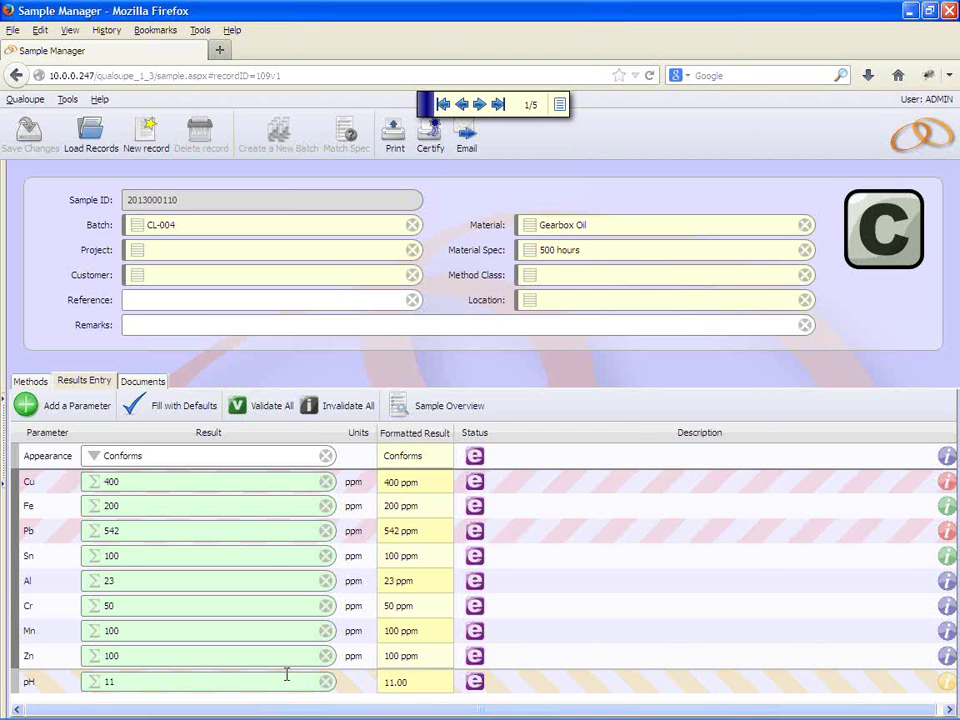
- Change the pH result to 6 and save the sample
left_click(139, 680)
key("BackSpace")
key("BackSpace")
type("6")
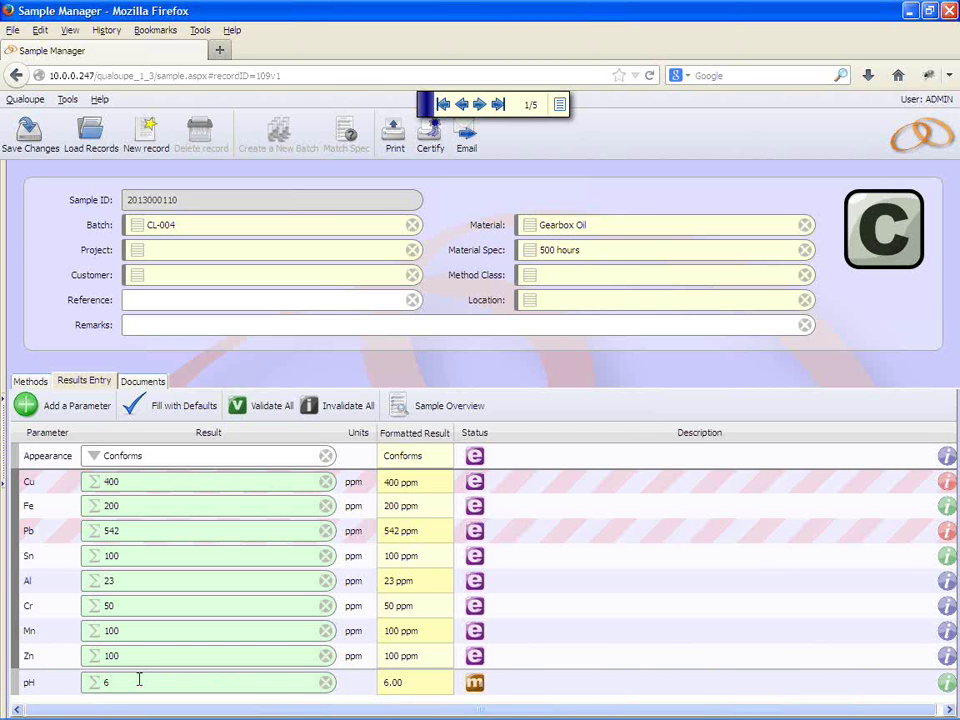
mouse_move(403, 686)
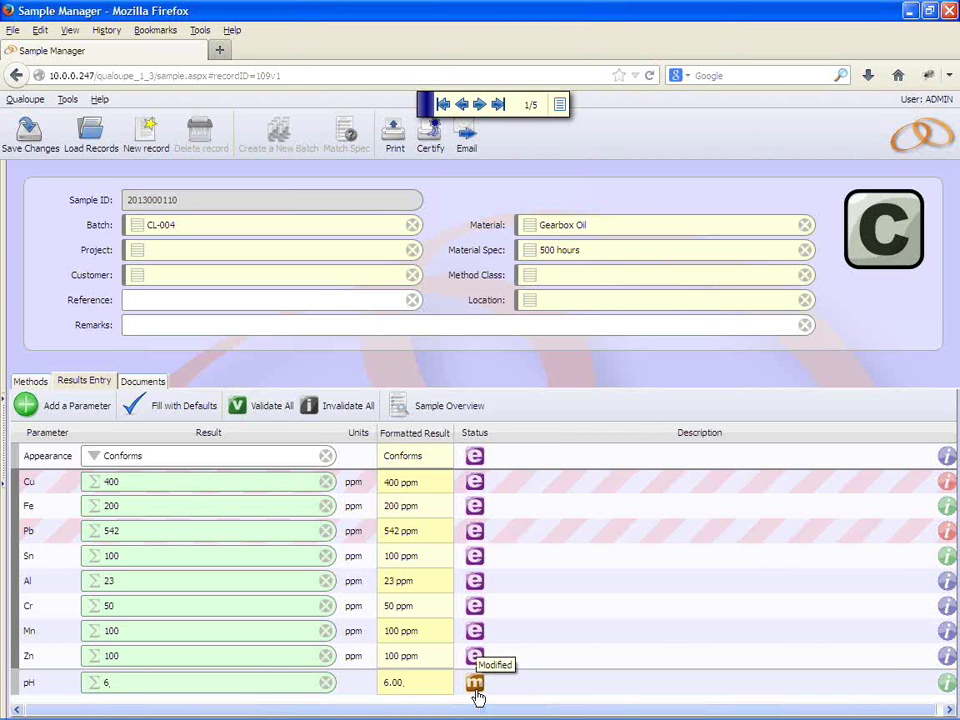
left_click(29, 133)
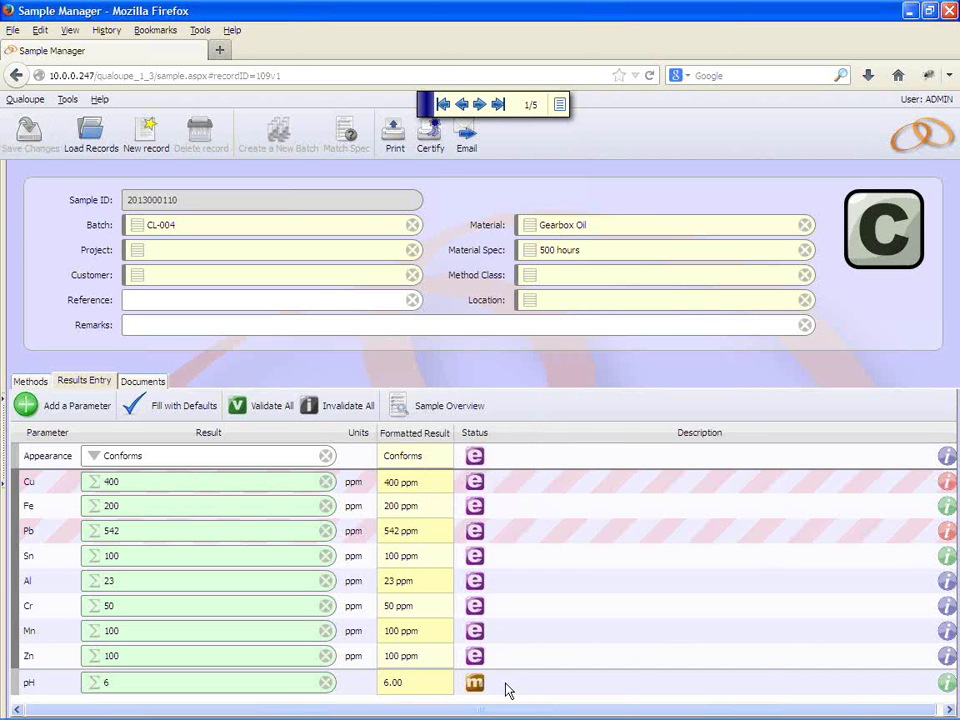
- Review the audit trail of the pH parameter and close its details
left_click(946, 683)
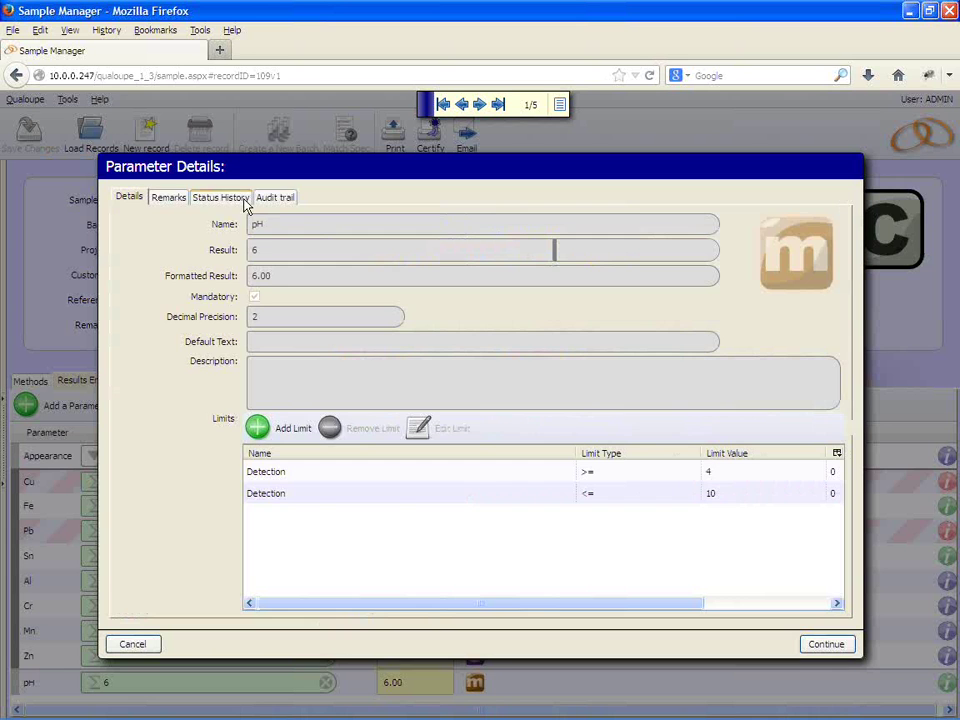
left_click(272, 198)
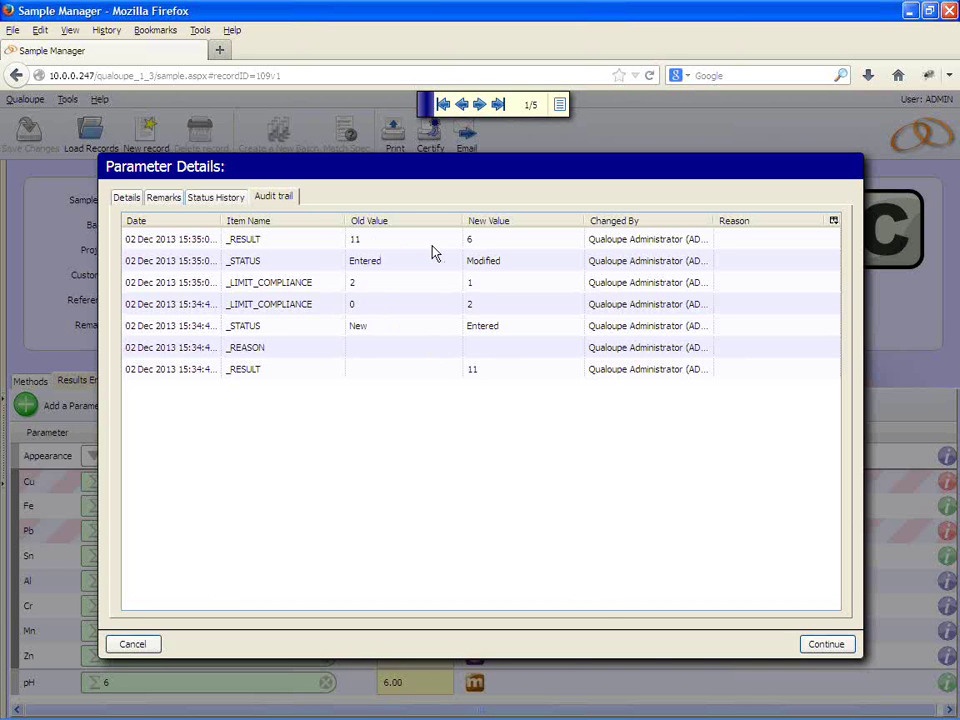
left_click(825, 646)
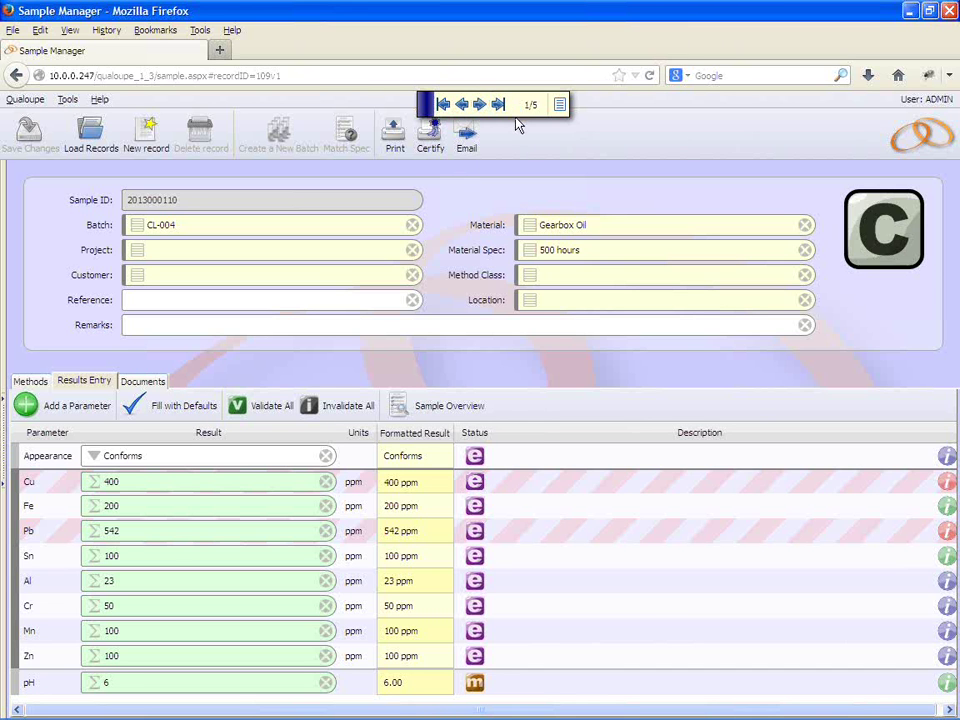
- In the next sample record, fill the results with their defaults and set the Cu result to 400 ppm
left_click(481, 108)
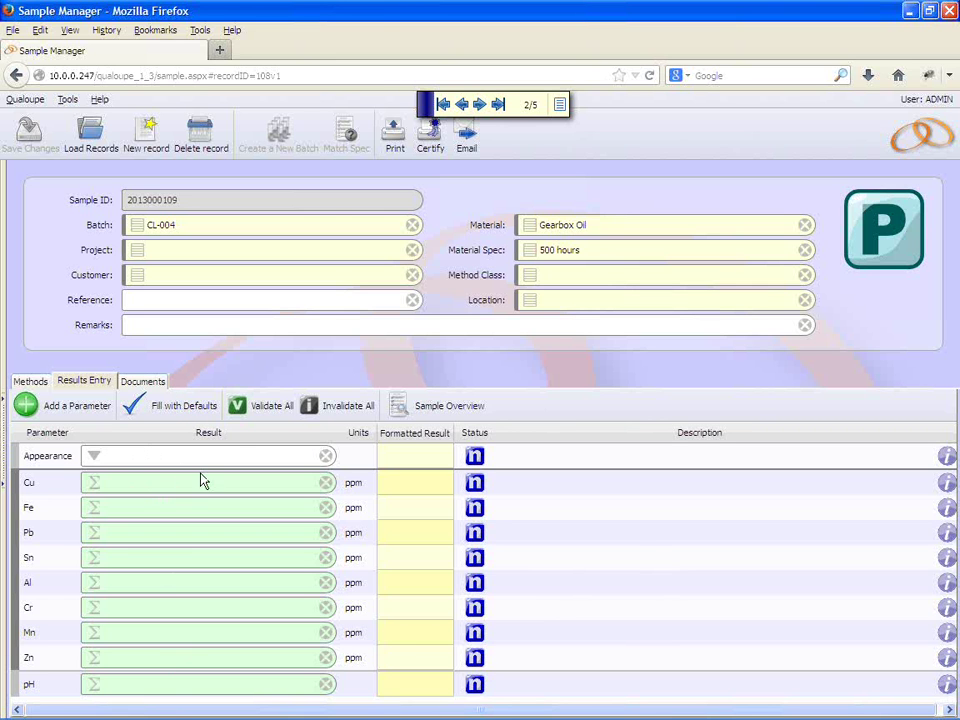
left_click(168, 415)
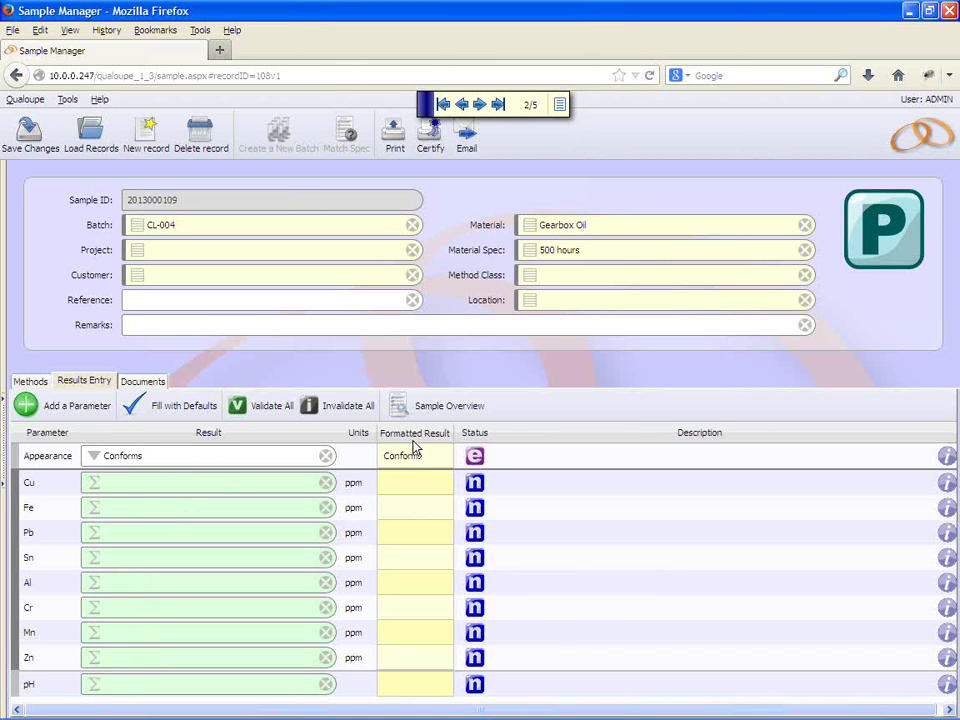
left_click(136, 483)
type("400")
key("Tab")
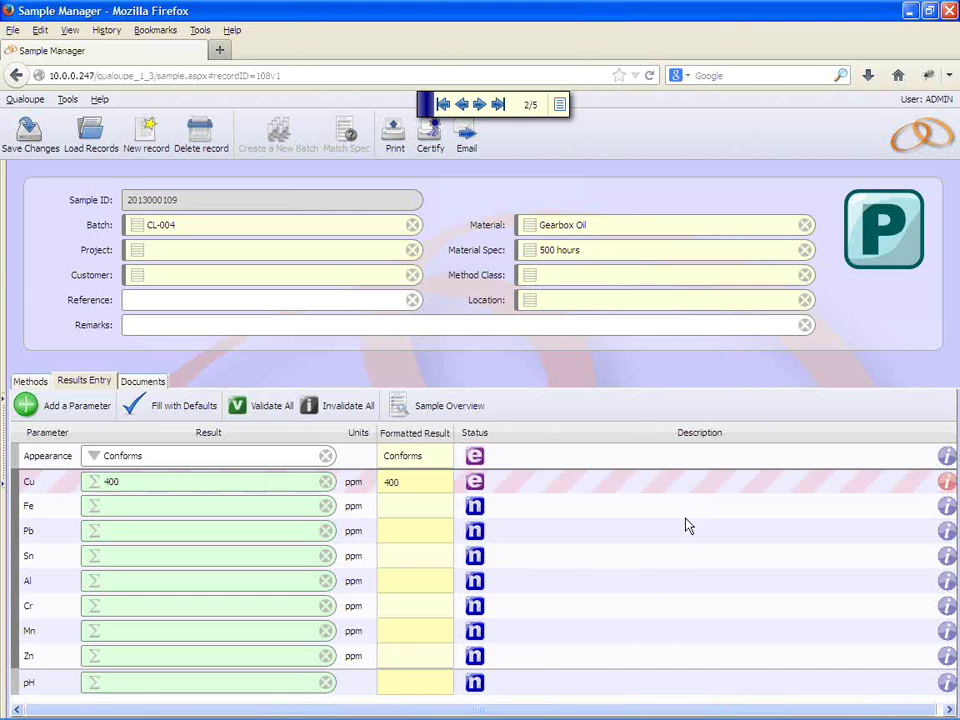
- Review the parameter limits in the Sample Overview, close it, and save the second sample's changes
left_click(943, 484)
key("Escape")
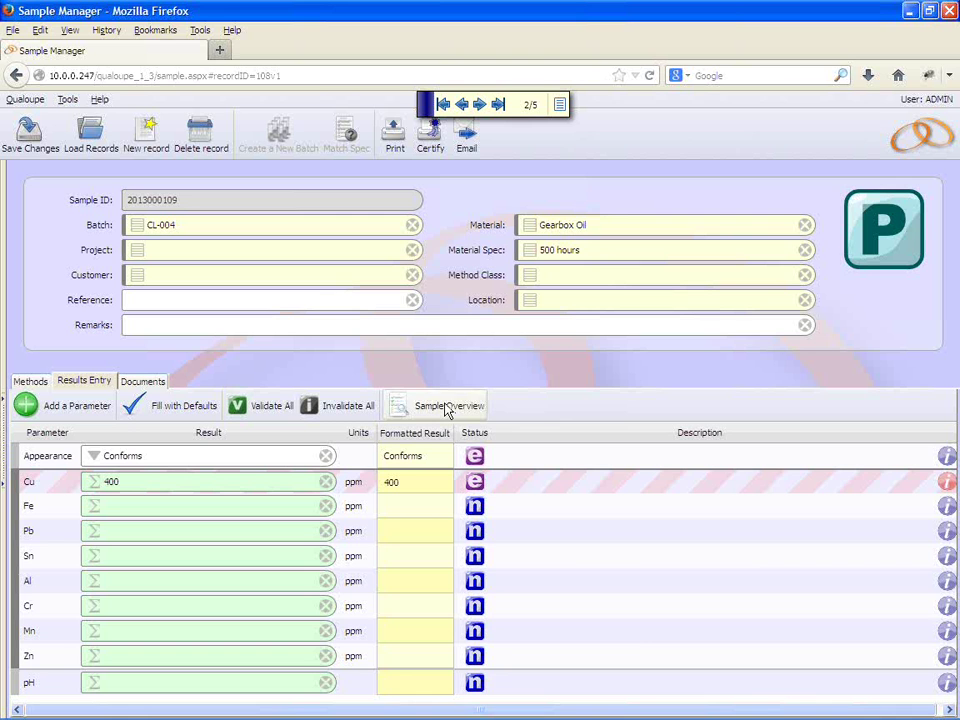
left_click(447, 408)
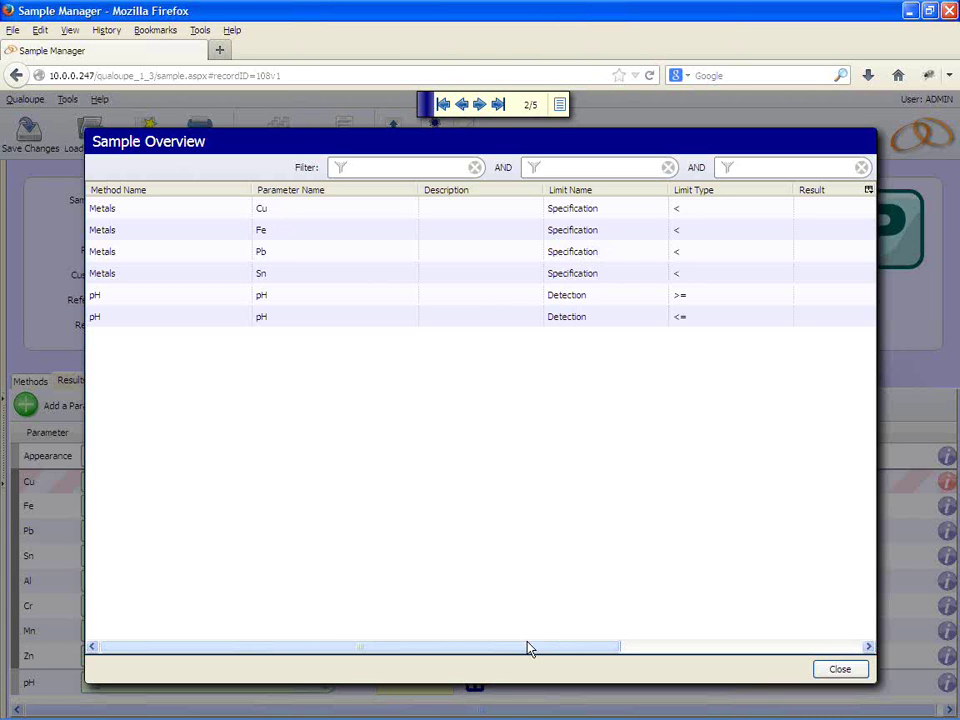
left_click_drag(530, 648, 246, 649)
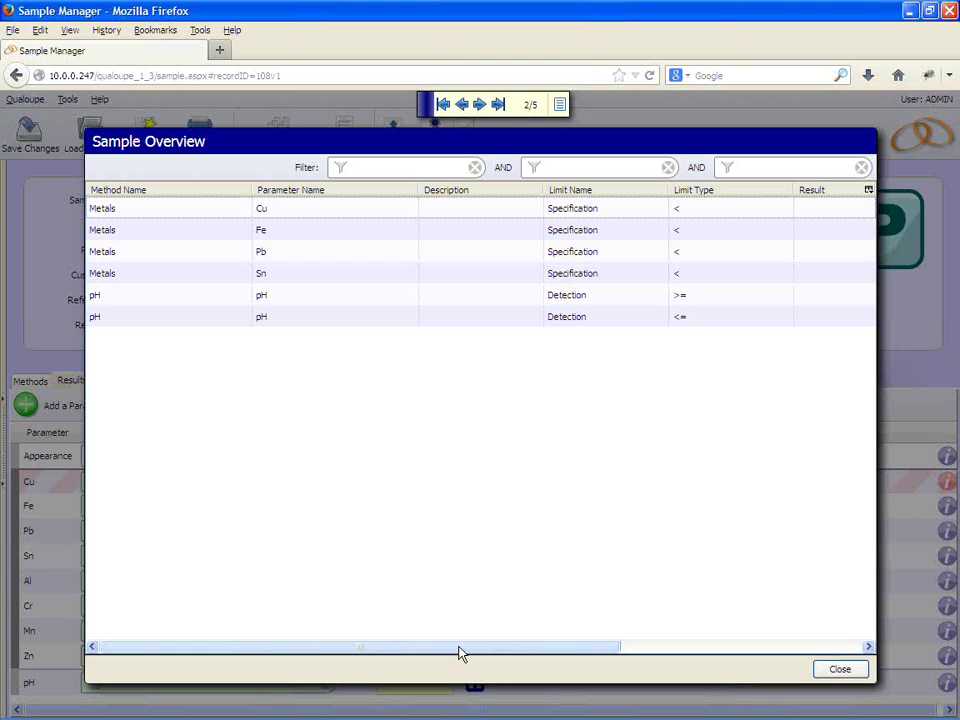
left_click_drag(459, 652, 610, 652)
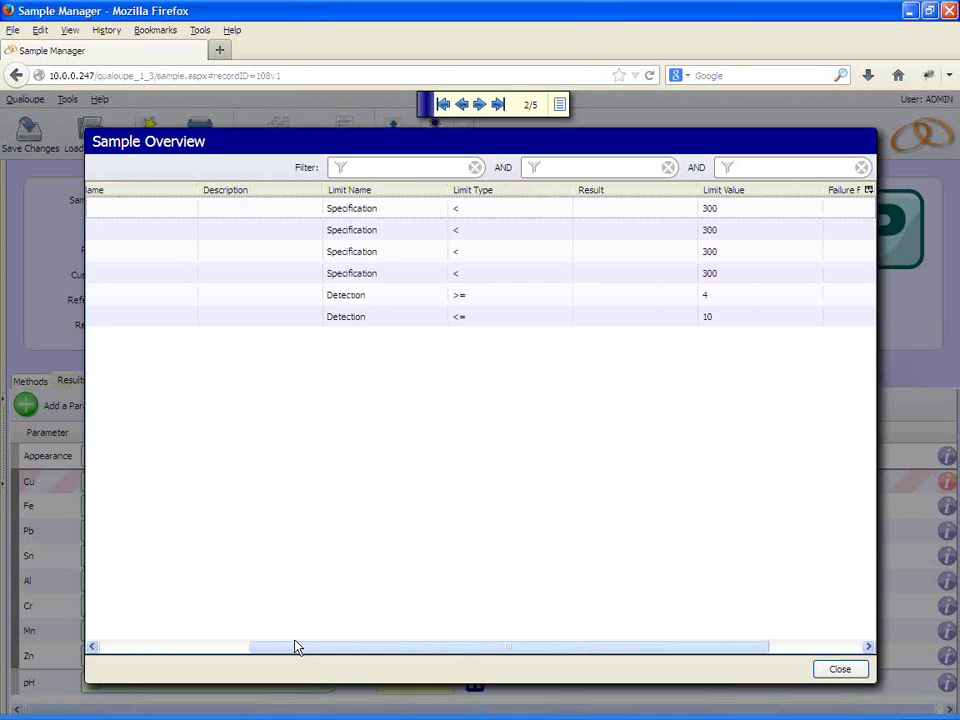
left_click_drag(268, 645, 117, 640)
left_click(839, 670)
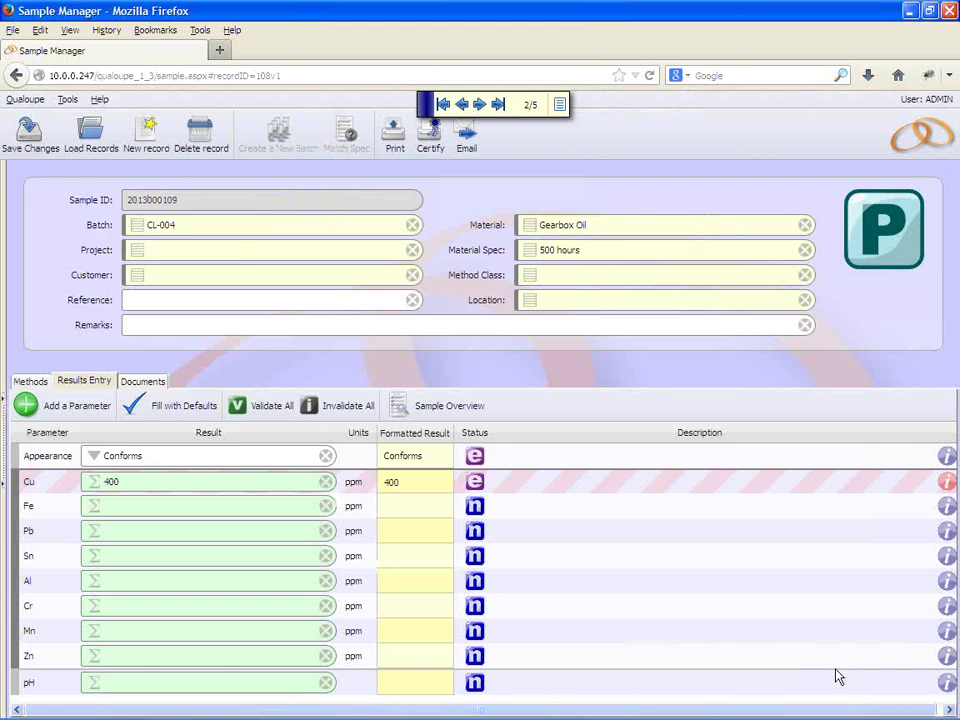
left_click(22, 138)
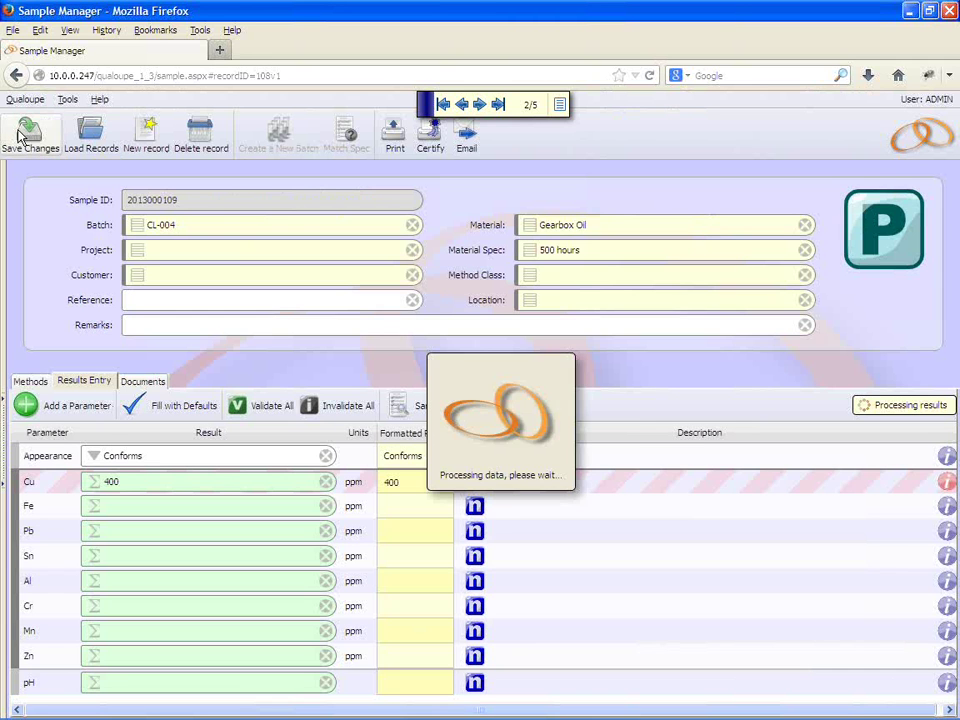